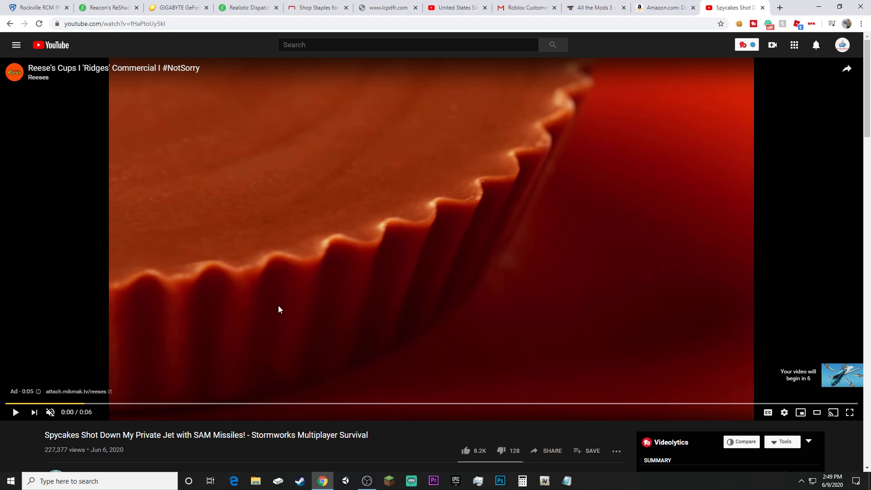
- Stop seeing the Reese's Cups ad and give 'Repetitive' as the reason
click(39, 392)
click(253, 256)
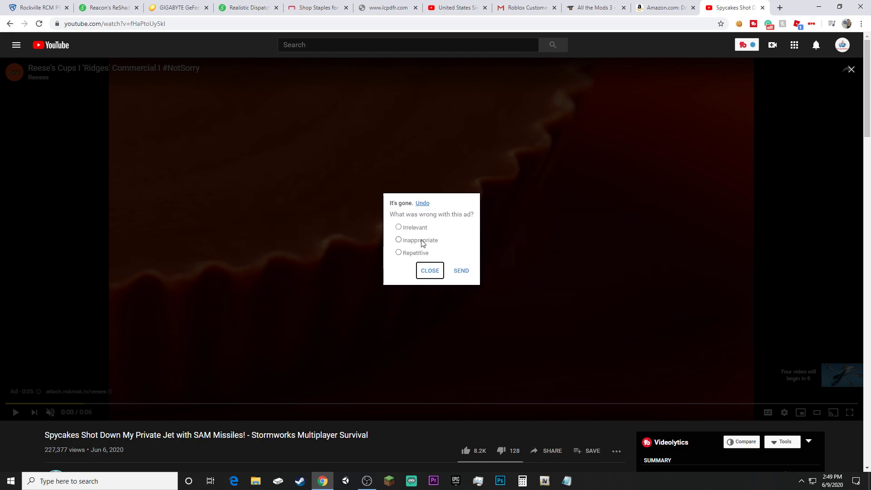
click(406, 255)
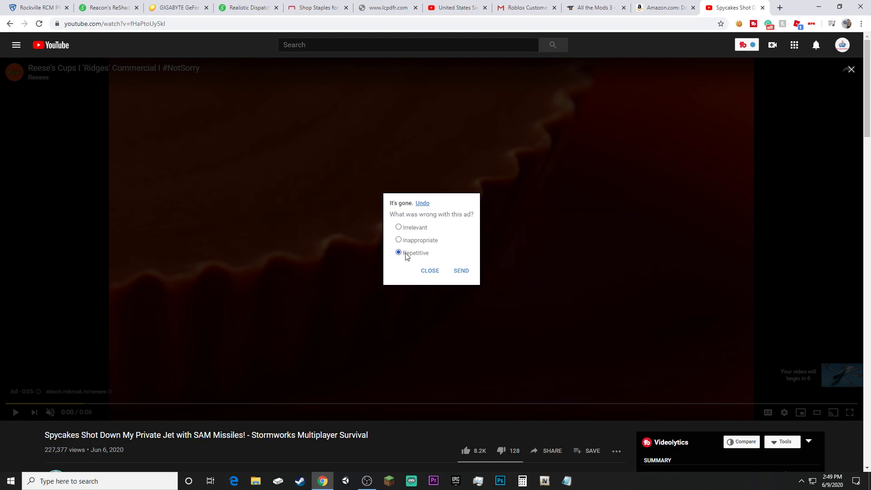